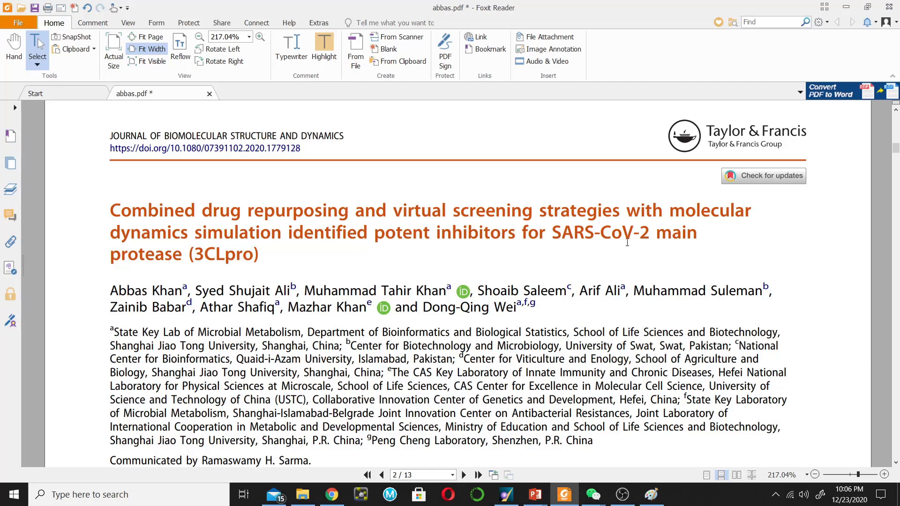
Scroll the PDF down to Table 1's highlighted Saquinavir row, DrugBank ID DB01232.
scroll(638, 243, "down", 6)
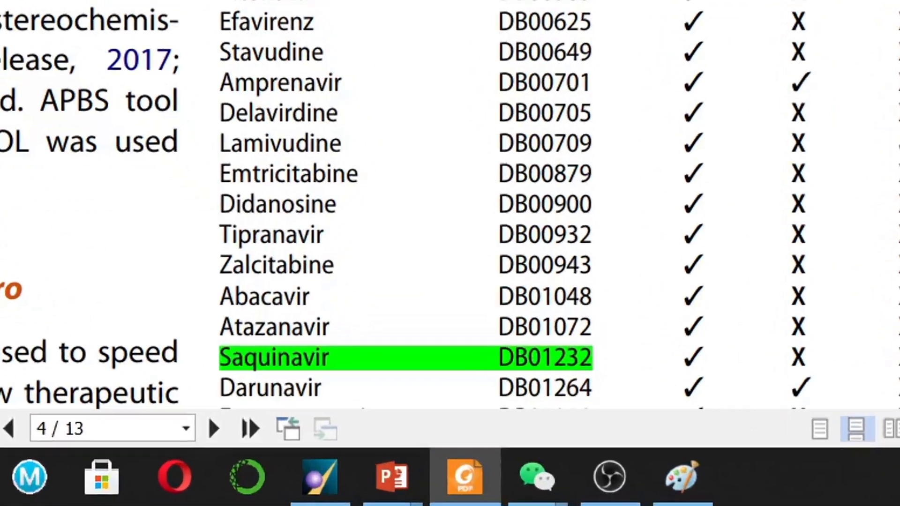
scroll(310, 72, "down", 5)
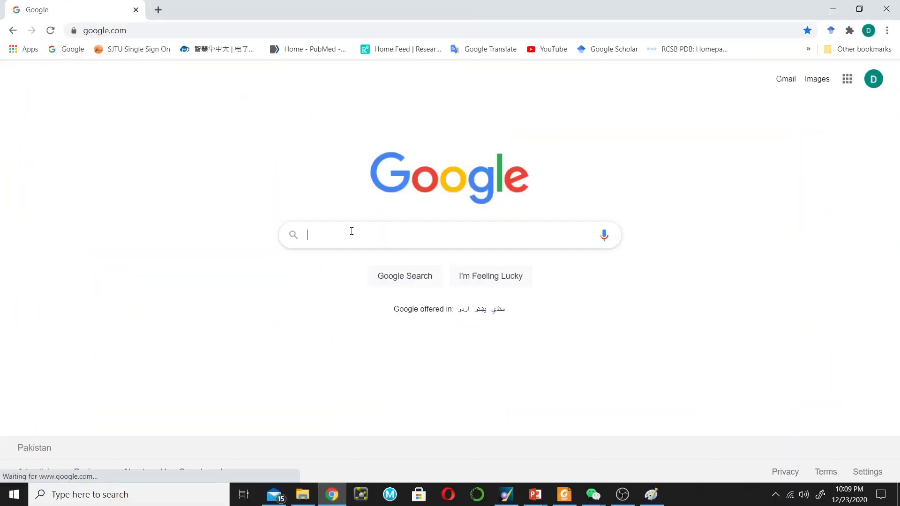
Search Google for 'drugbank' and go to the DrugBank Online site.
left_click(352, 231)
type("drugb")
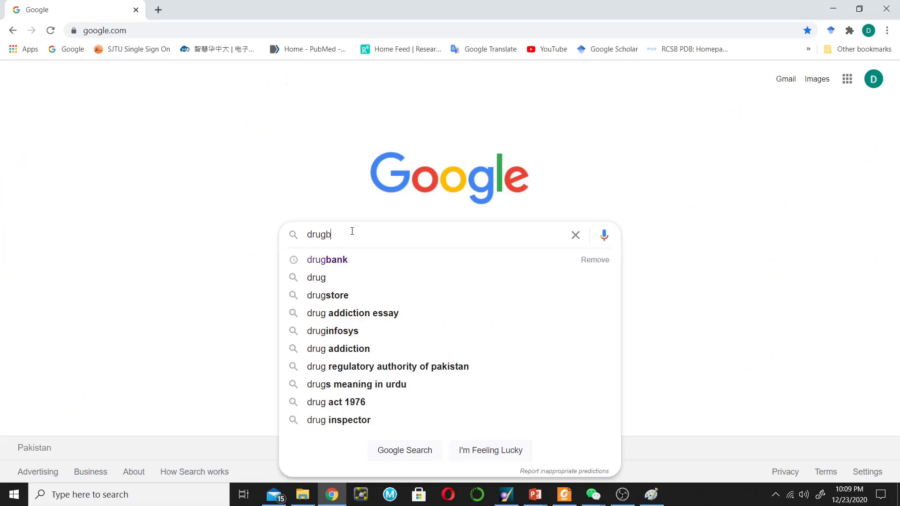
type("ank")
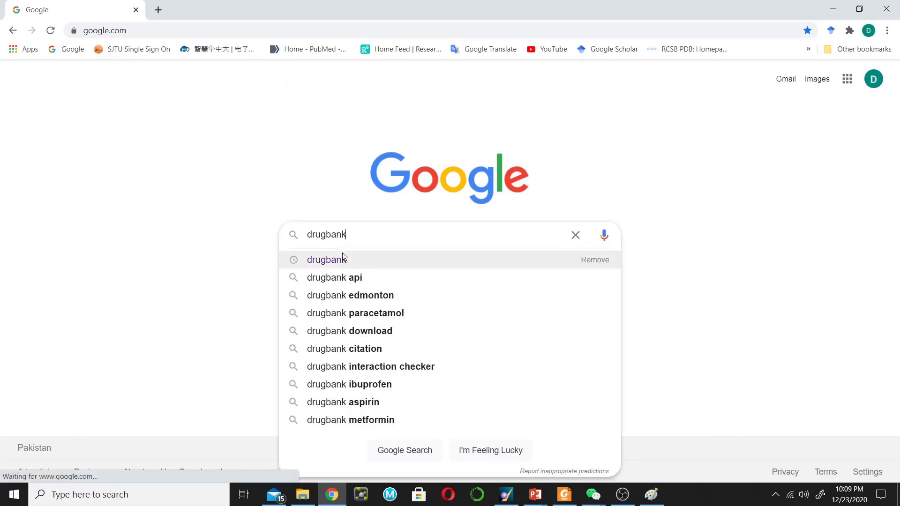
left_click(343, 255)
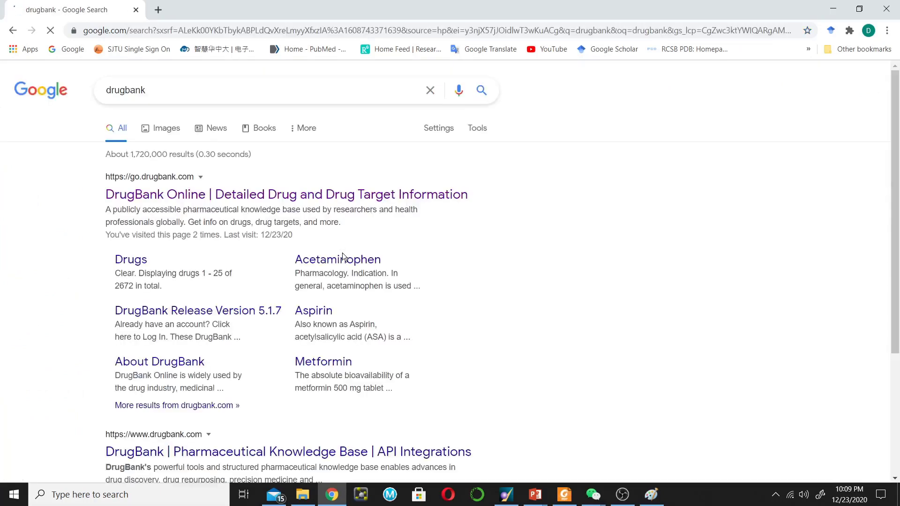
left_click(193, 198)
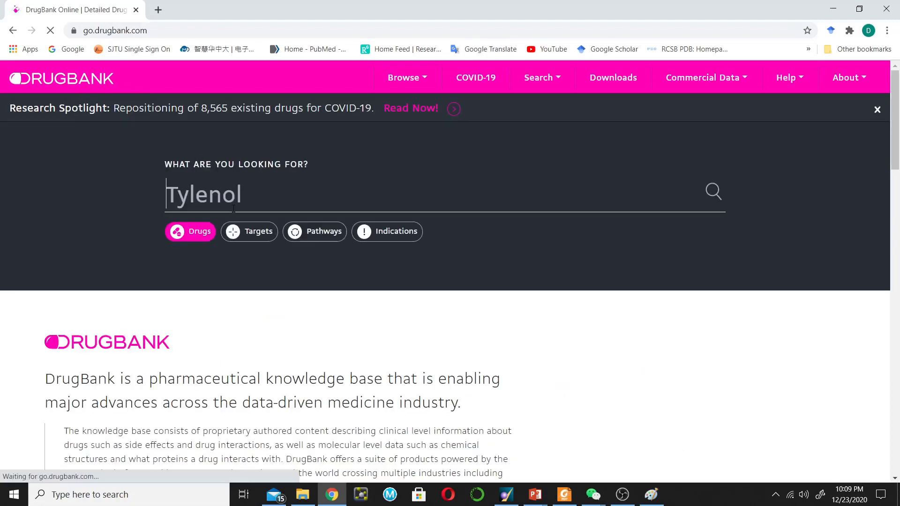
Search DrugBank Online for the pasted accession number DB01232.
left_click(224, 197)
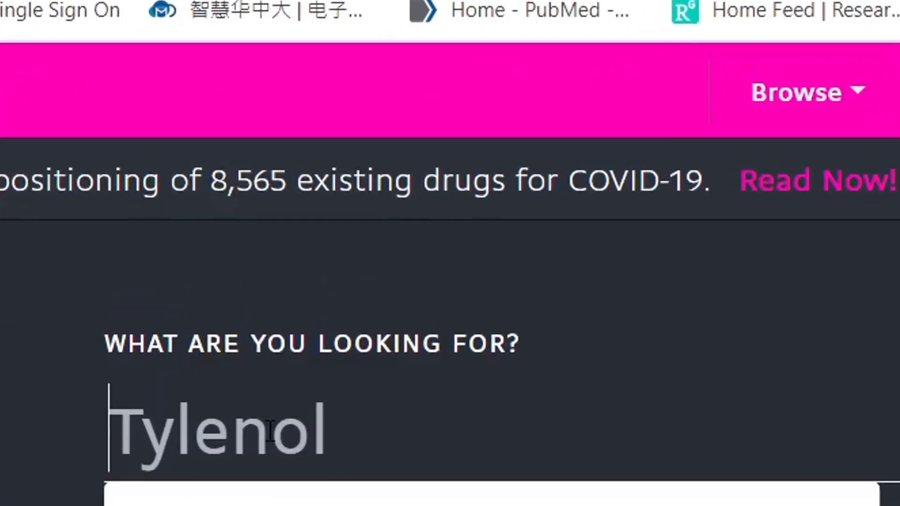
type("DB01232")
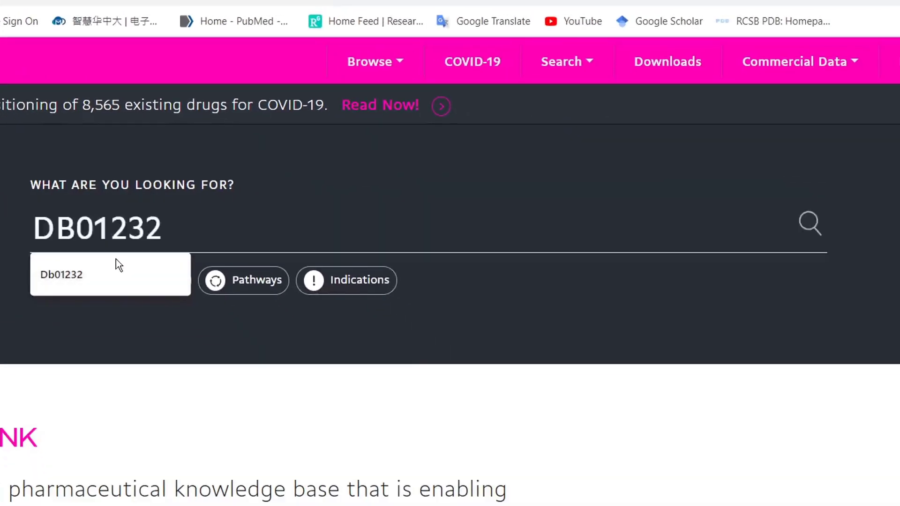
left_click(147, 336)
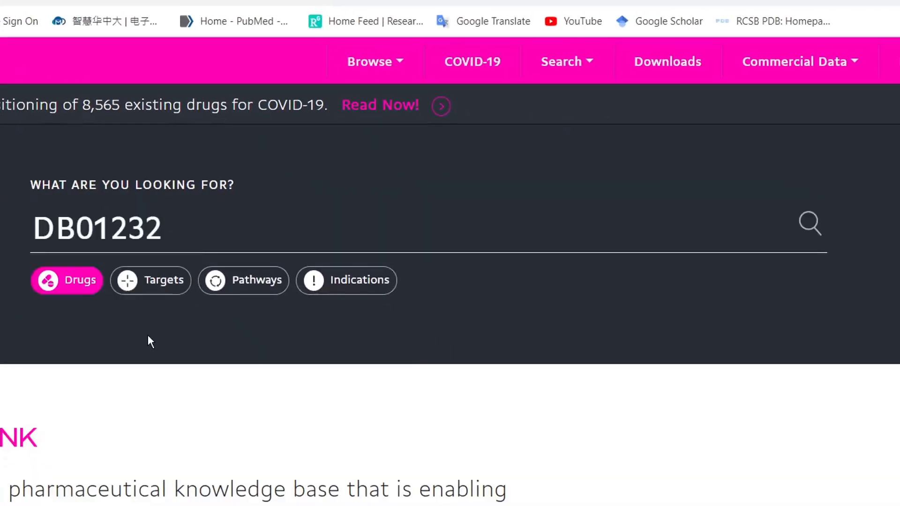
left_click(809, 221)
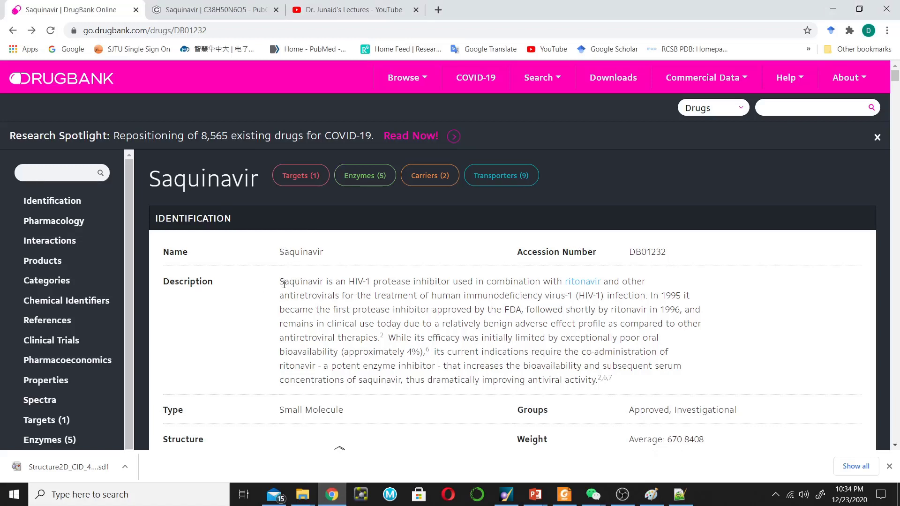
Show Saquinavir's structure as MOL text, DB01232.mol, from the Structure download formats.
scroll(435, 321, "down", 3)
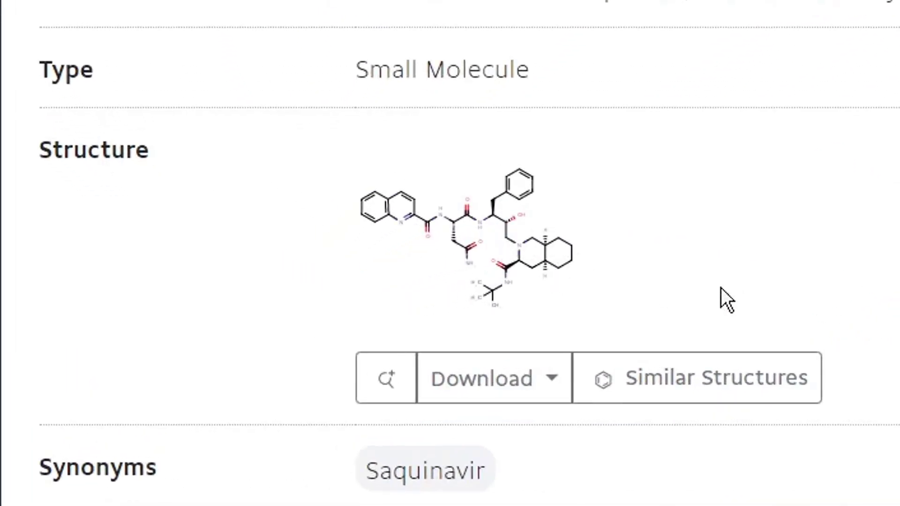
left_click(554, 392)
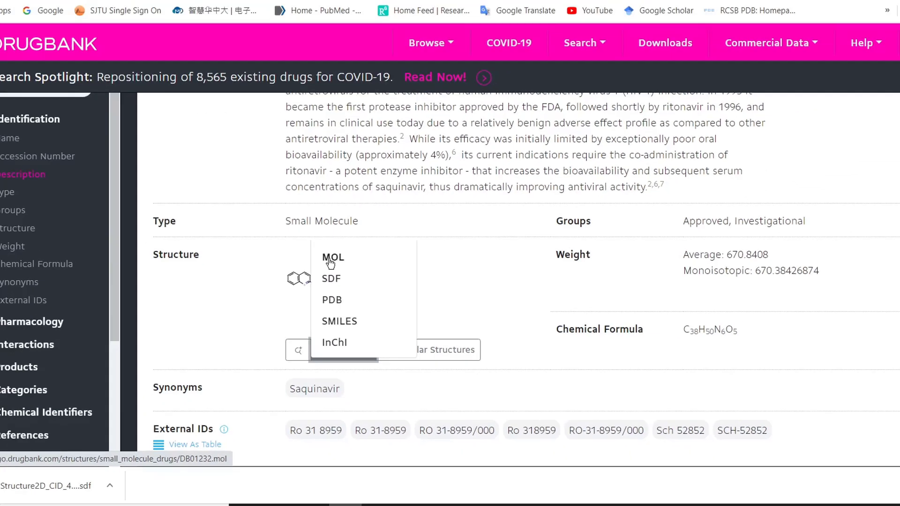
left_click(482, 169)
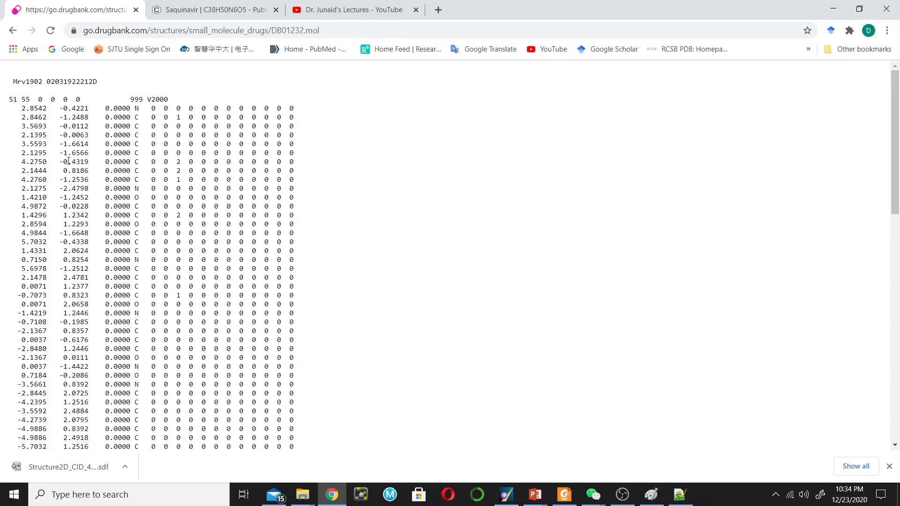
key("ctrl+a")
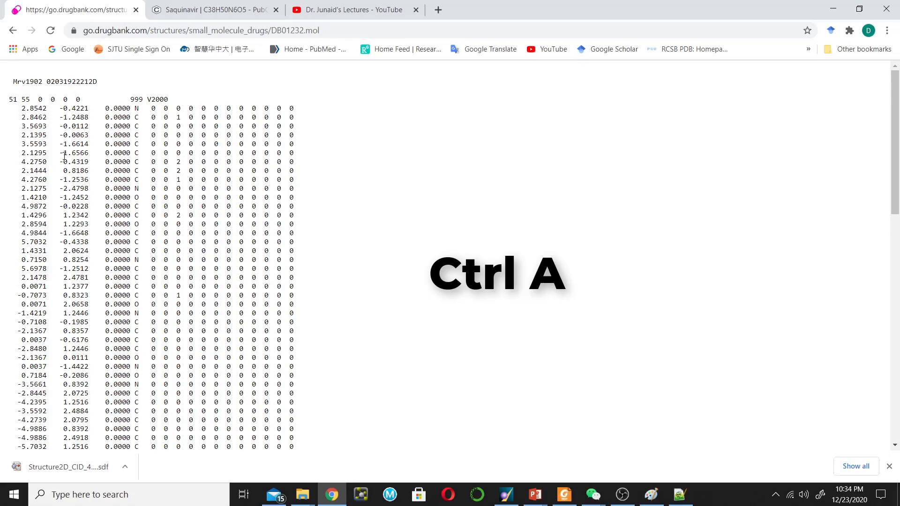
Copy all of the Saquinavir MOL text and switch to the blank Notepad++ document 'new 46'.
key("ctrl+a")
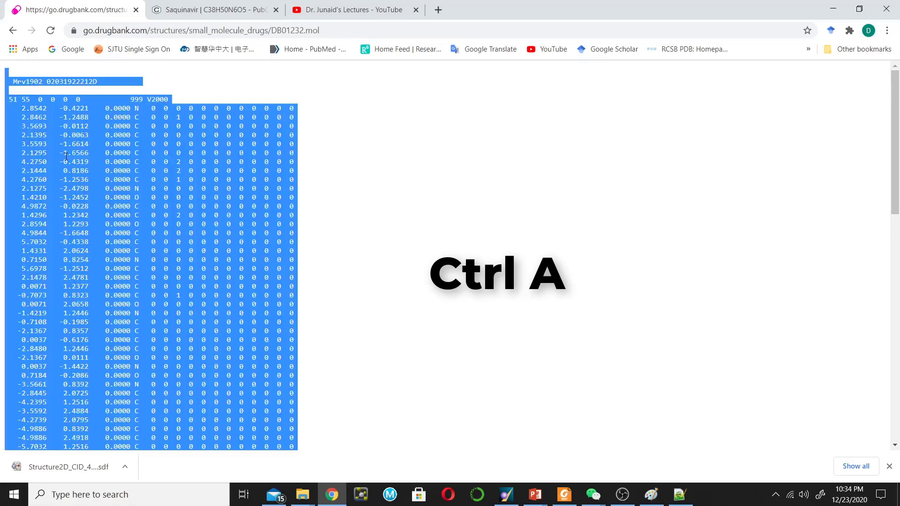
key("ctrl+c")
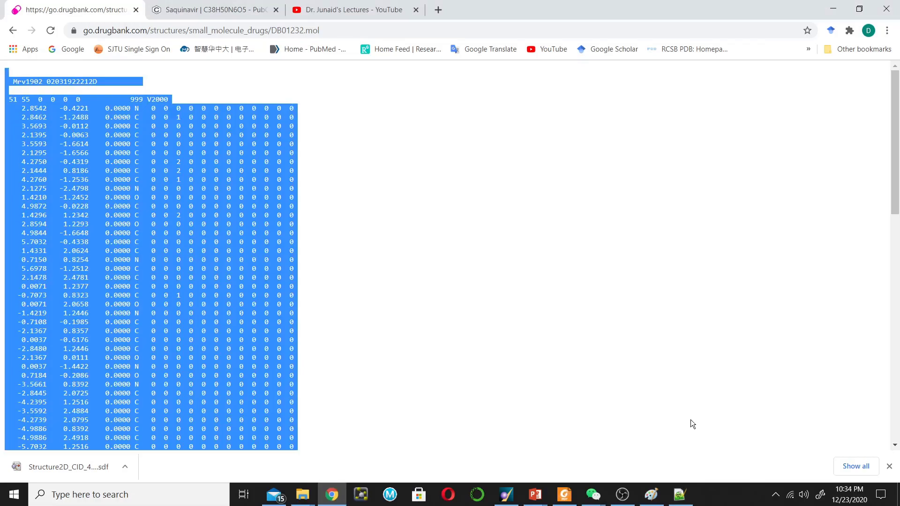
left_click(679, 494)
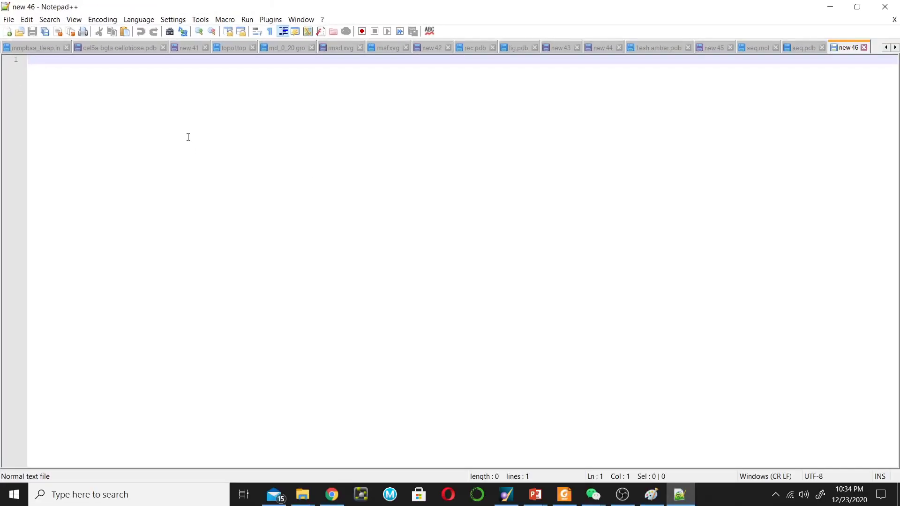
Paste the Saquinavir MOL text into new 46 and begin File > Save.
key("ctrl+v")
scroll(174, 143, "up", 20)
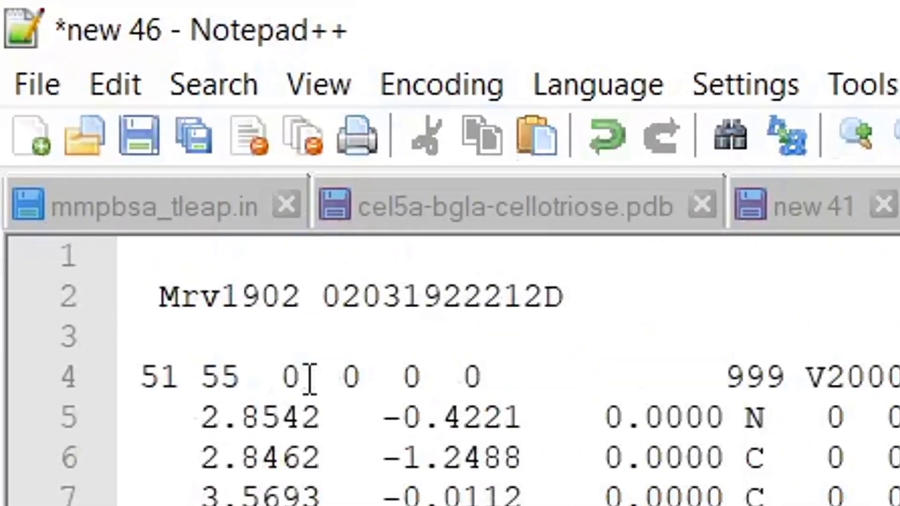
left_click(39, 94)
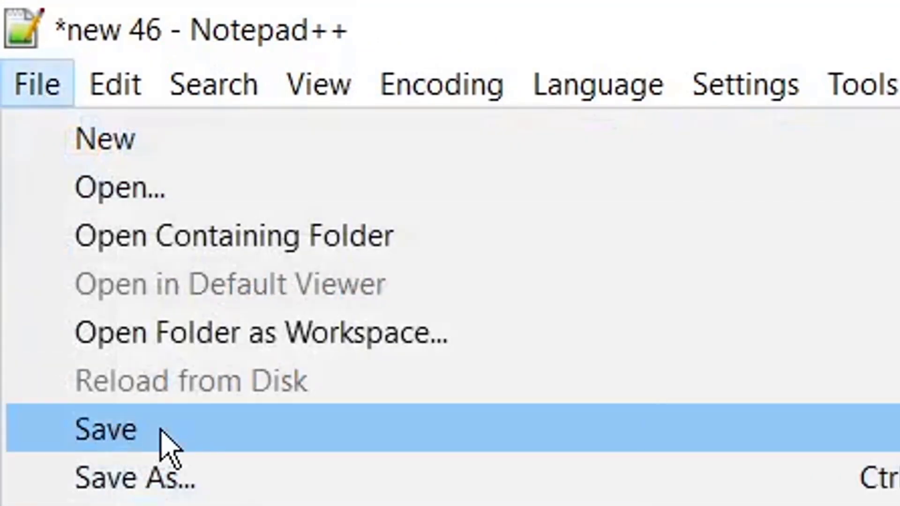
left_click(146, 432)
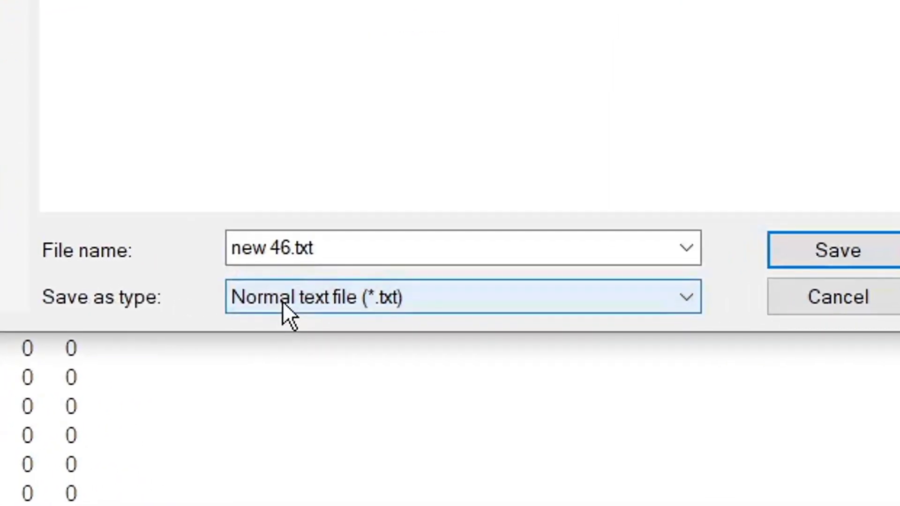
Set the save type to All types and enter the file name seq.mol.
left_click(394, 357)
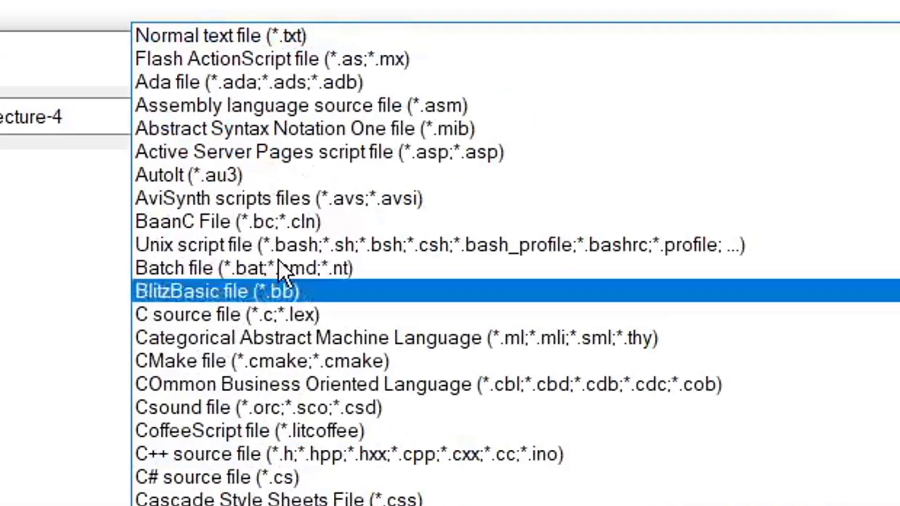
scroll(276, 263, "up", 1)
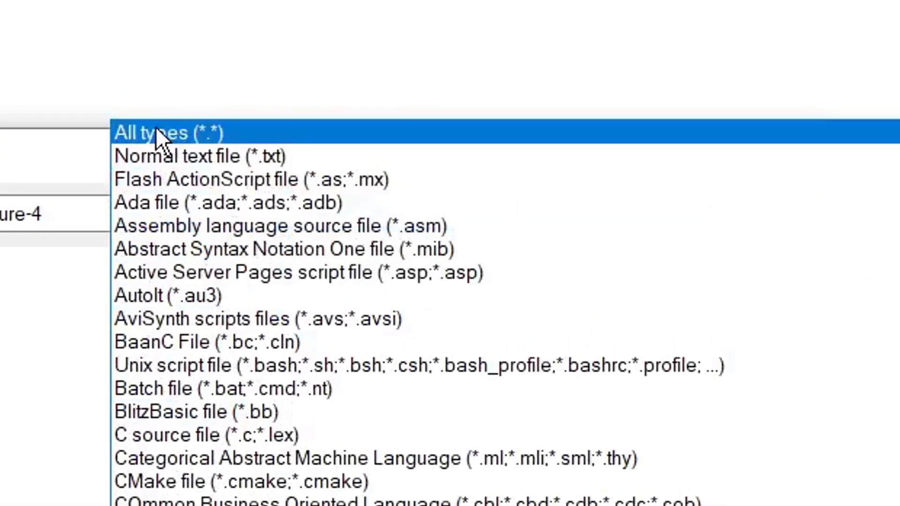
left_click(156, 127)
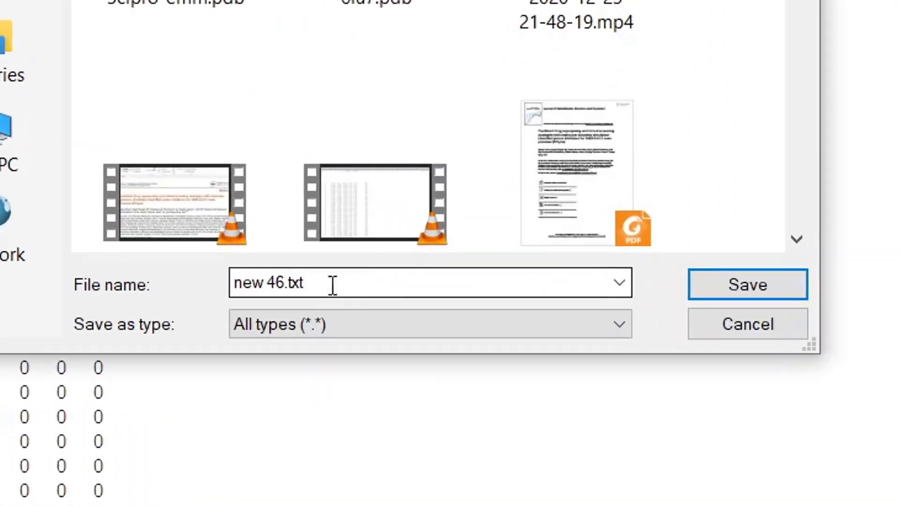
left_click(333, 285)
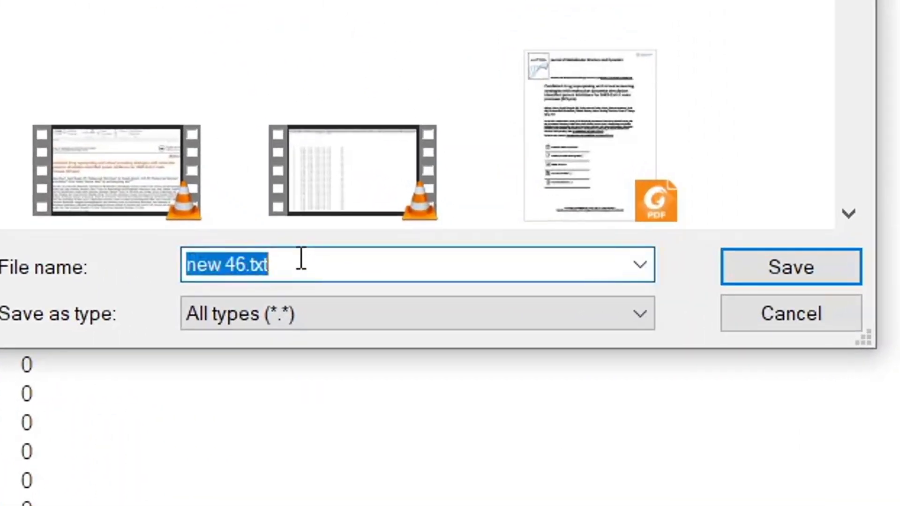
type("seq.")
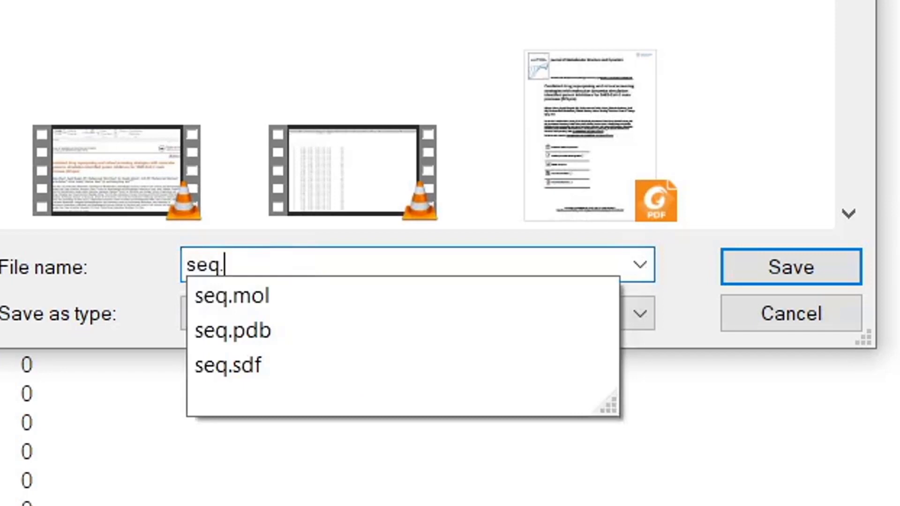
type("mol")
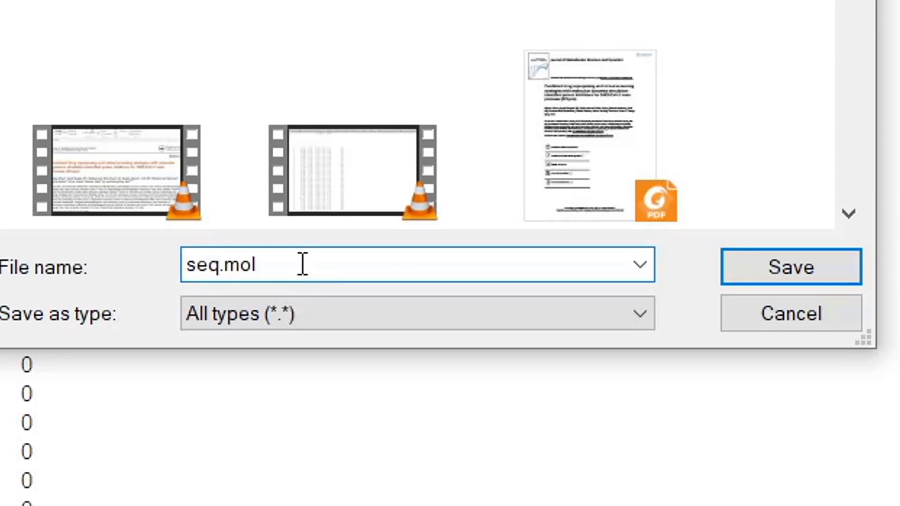
Decline overwriting the existing seq.mol and cancel the save.
left_click(761, 273)
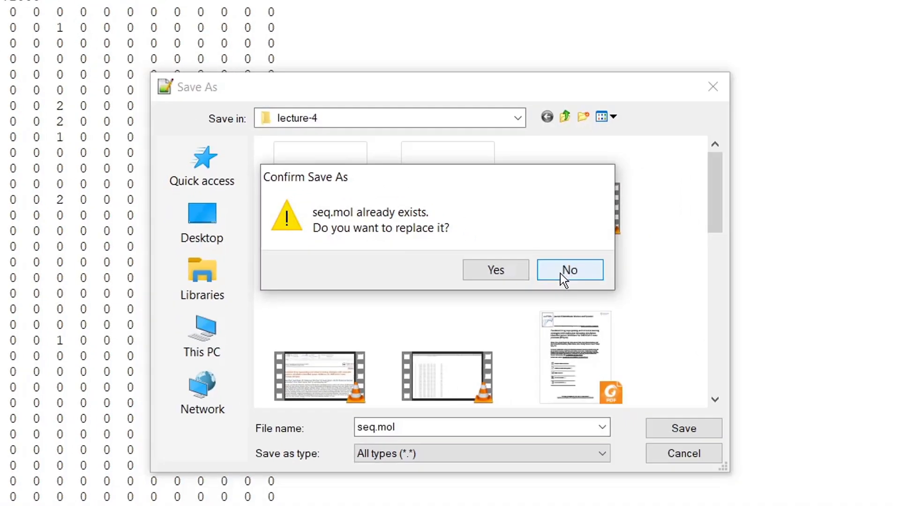
left_click(567, 270)
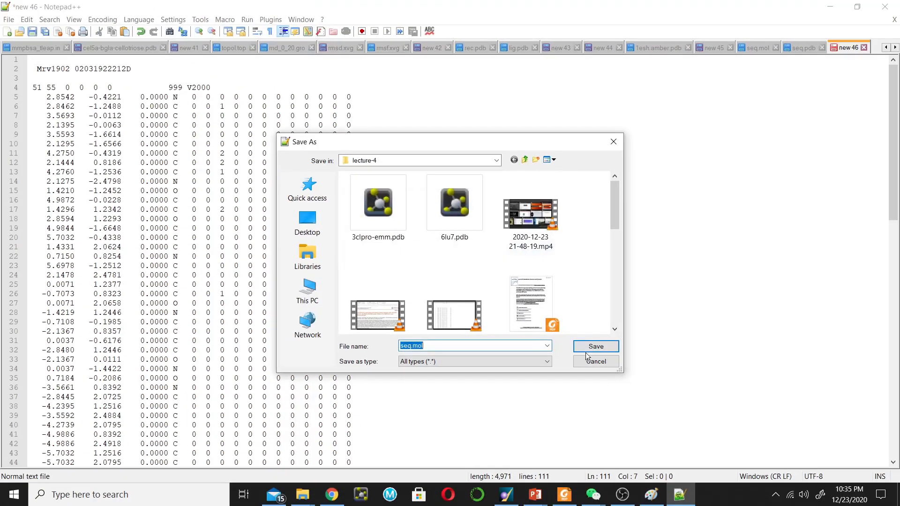
left_click(683, 453)
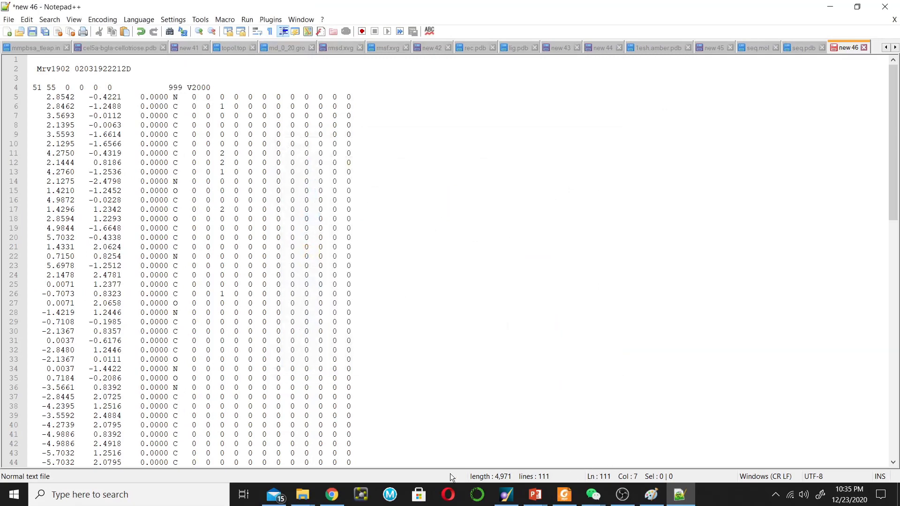